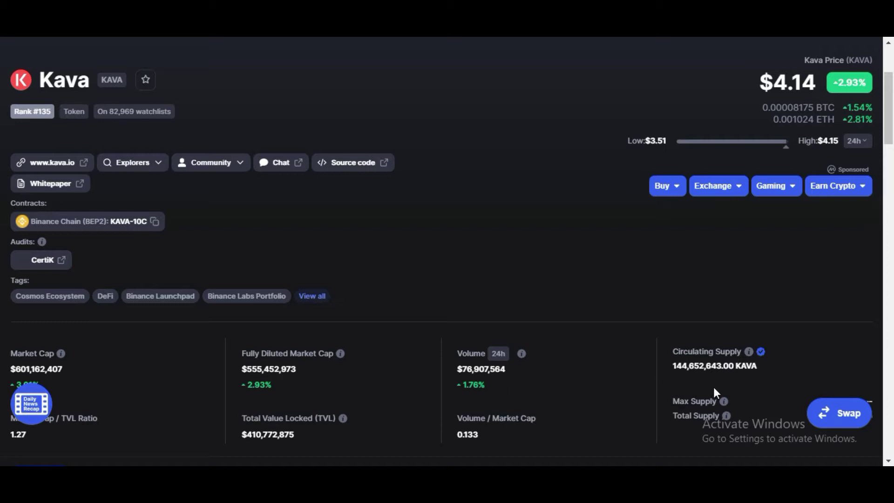
Expand Kava's full price statistics on CoinMarketCap with Show more
scroll(714, 379, down, 3)
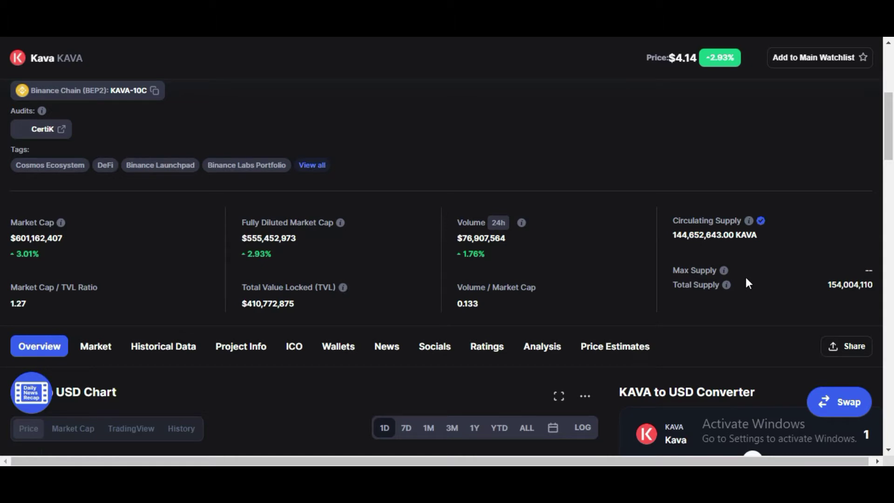
scroll(748, 279, down, 7)
scroll(745, 278, down, 8)
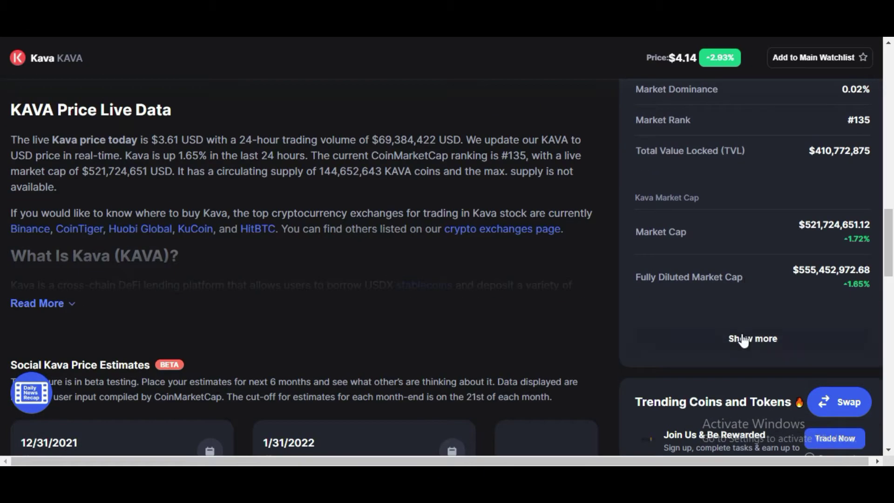
click(744, 332)
Scroll down to the Kava Markets table of exchange pairs
scroll(747, 312, down, 12)
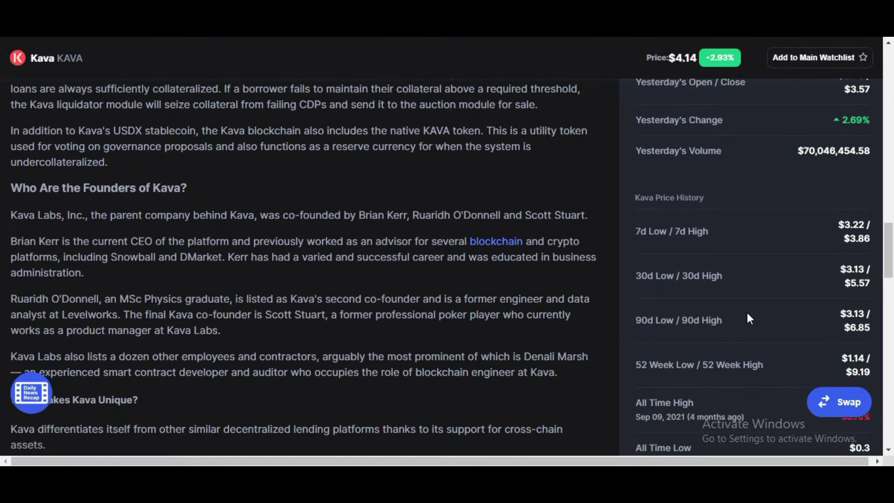
scroll(748, 319, down, 3)
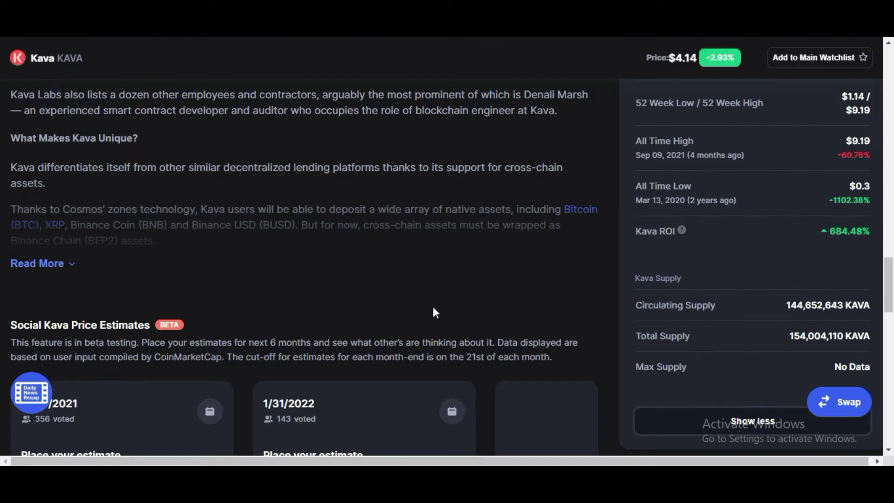
scroll(435, 312, down, 10)
scroll(438, 314, down, 3)
scroll(356, 291, down, 2)
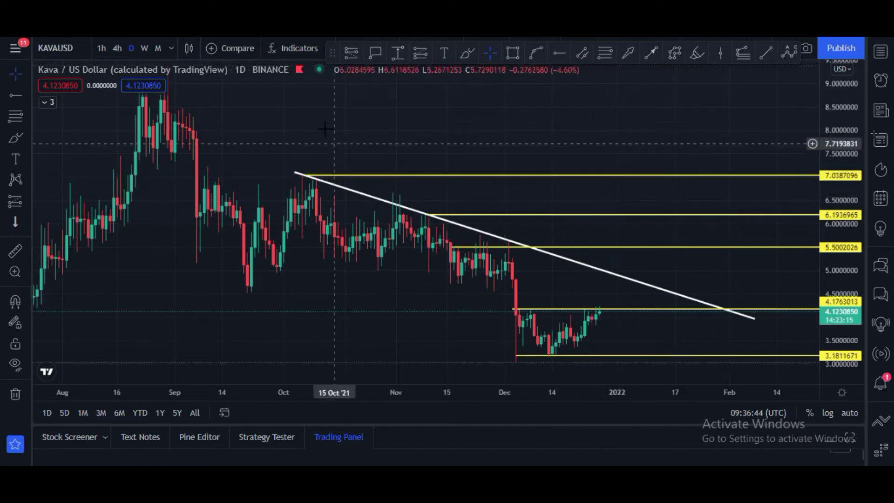
click(49, 103)
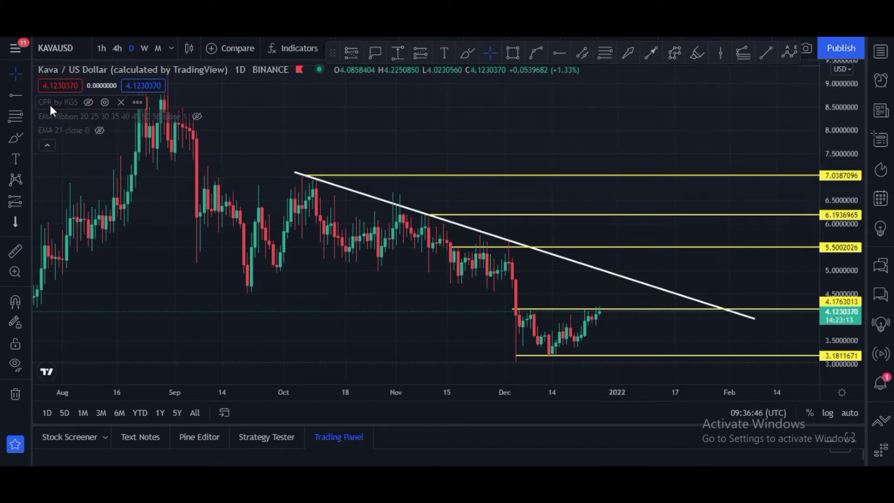
click(197, 121)
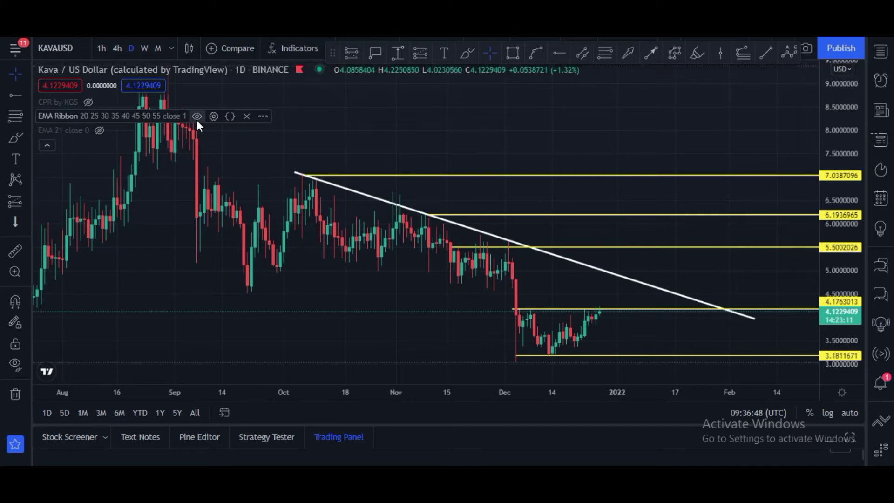
click(47, 146)
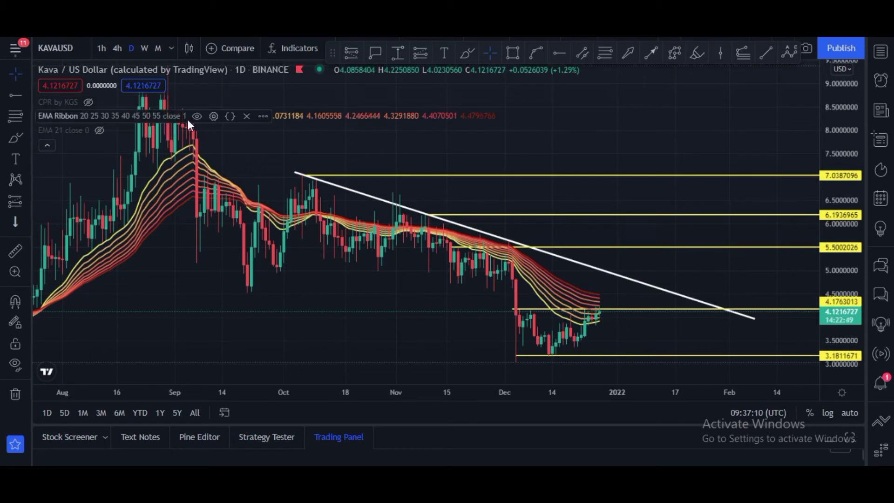
click(196, 118)
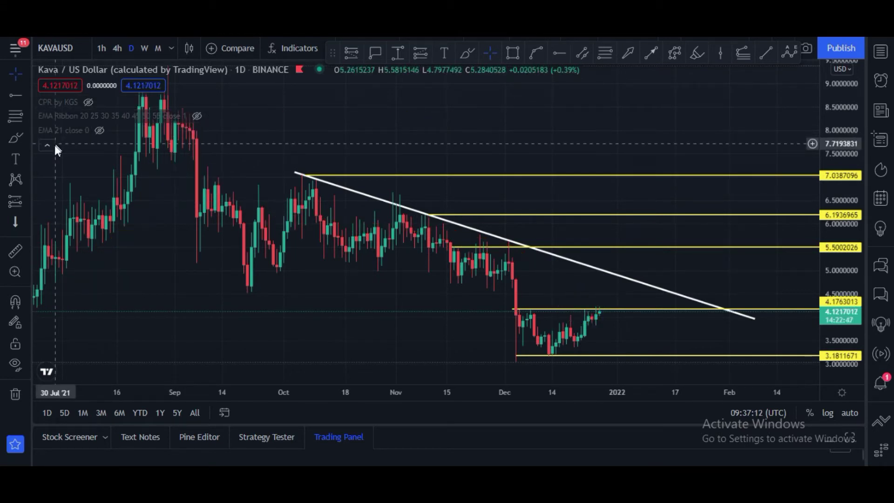
click(100, 130)
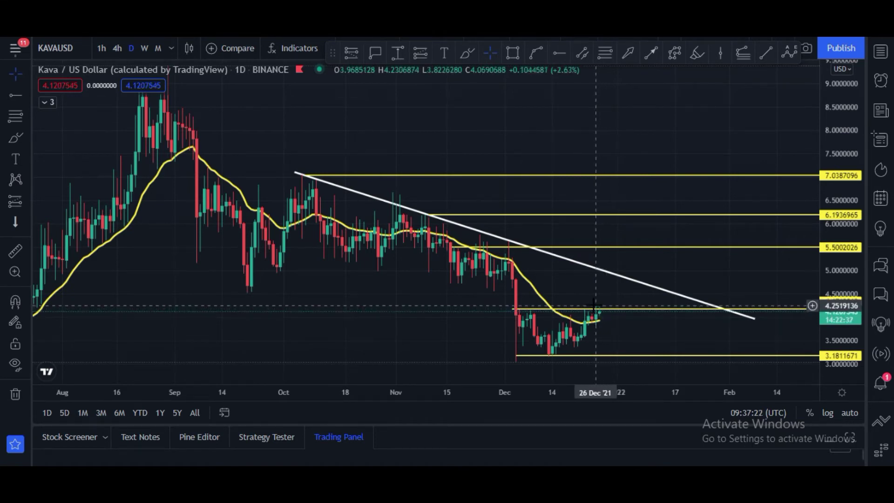
click(48, 98)
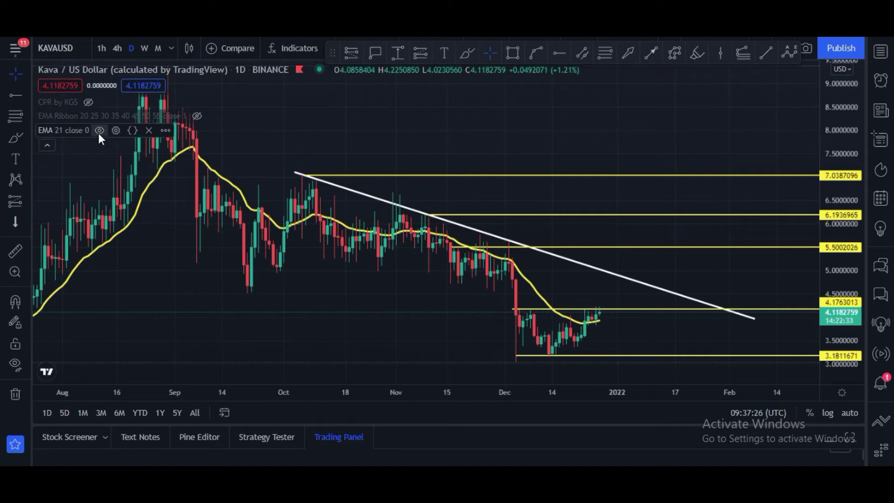
click(99, 130)
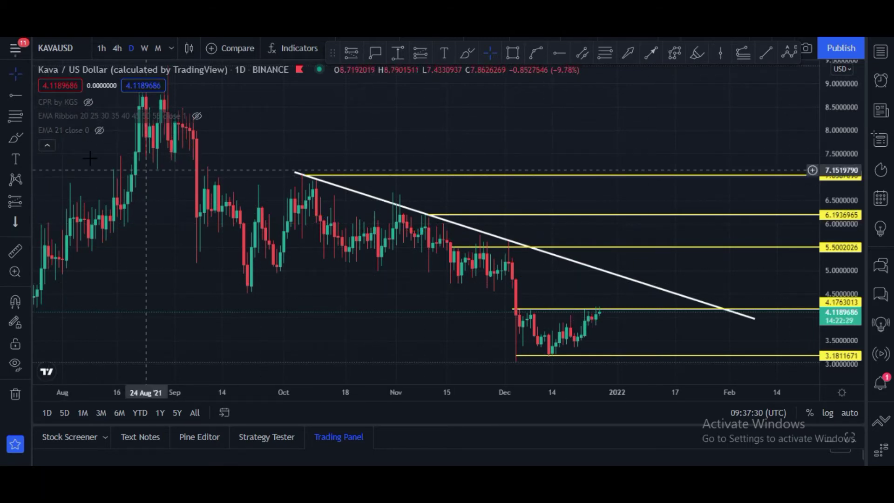
click(47, 145)
Draw a Fib retracement from the trend line's October high near 7.03 to the low near 3.03
drag(832, 348, 835, 312)
drag(547, 183, 512, 150)
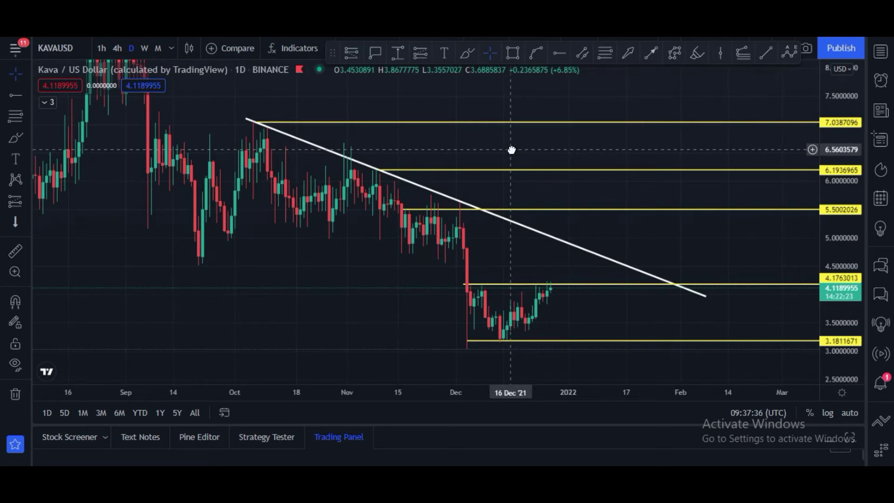
click(606, 53)
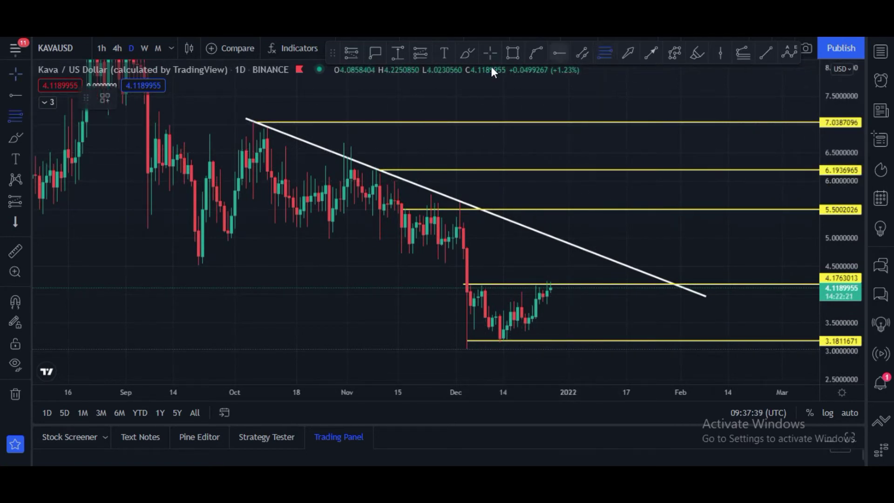
click(246, 120)
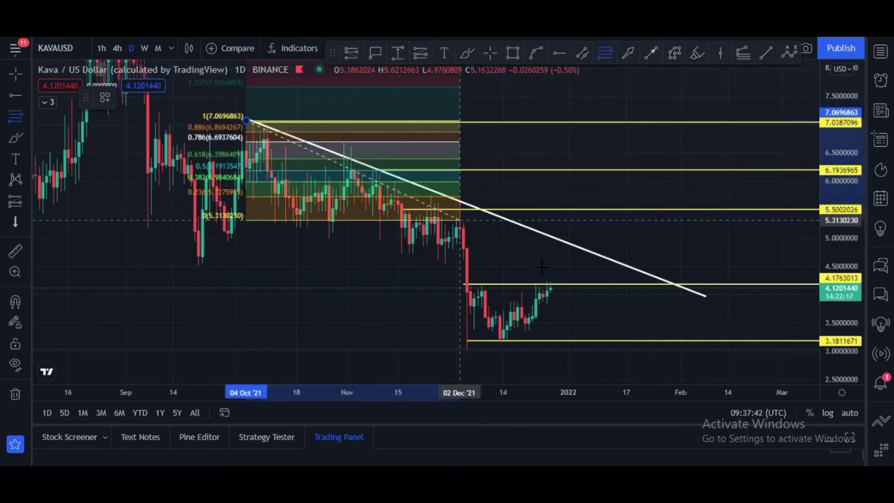
click(681, 349)
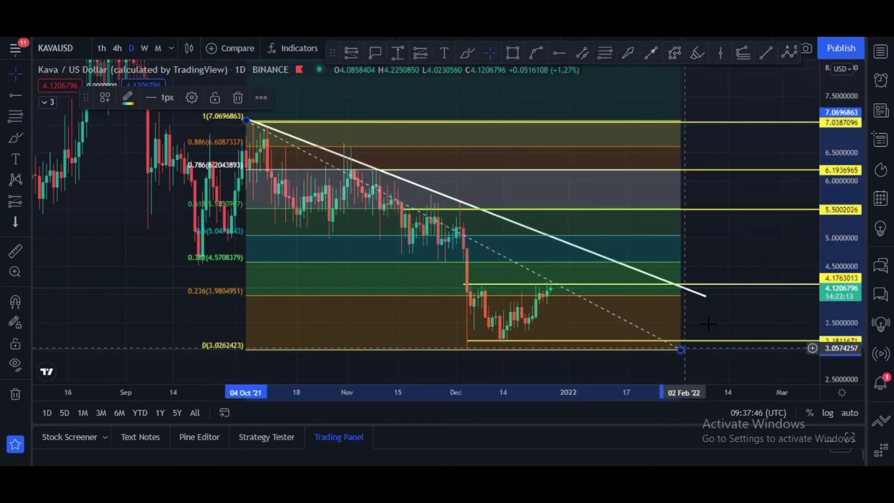
Extend the Fibonacci retracement's left anchor further left
drag(739, 253, 746, 269)
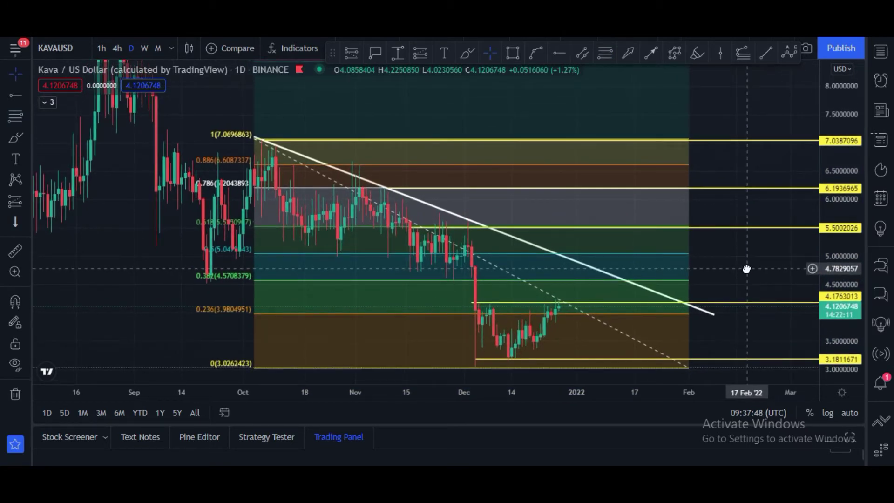
click(253, 137)
drag(250, 139, 192, 141)
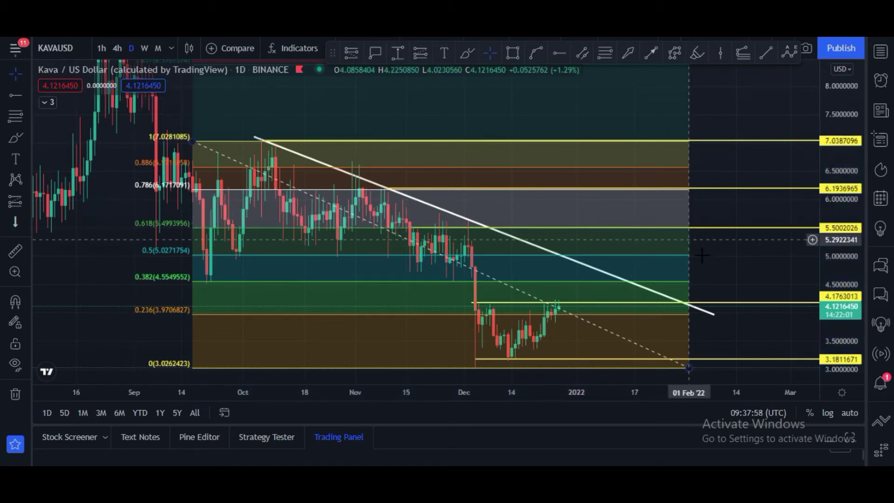
drag(715, 264, 714, 279)
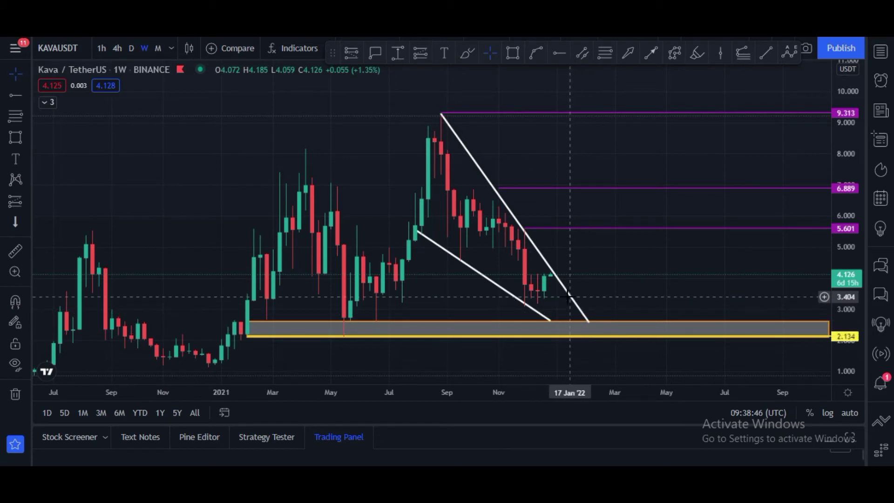
Expand the legend to list CPR by KGS, EMA Ribbon and EMA 21 indicators
click(535, 312)
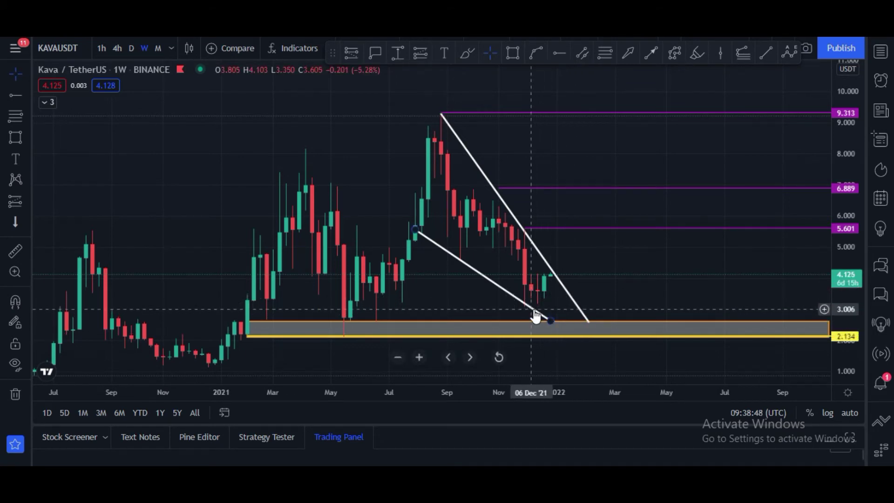
click(565, 340)
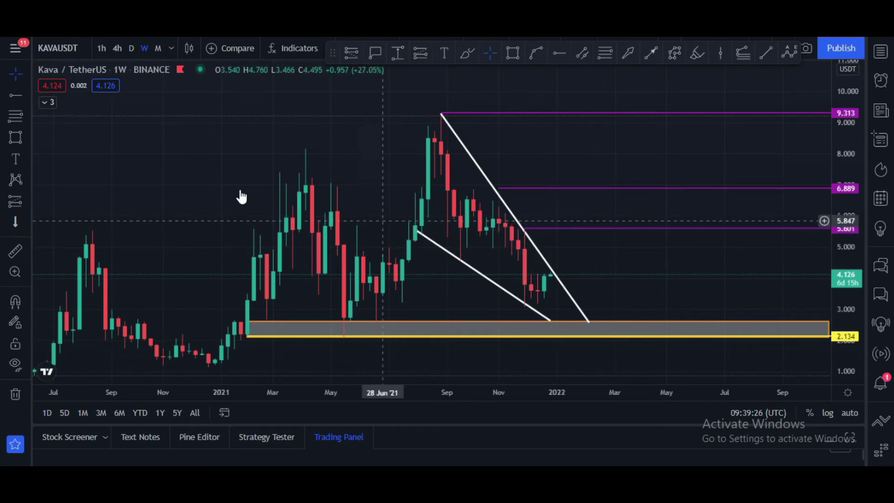
click(46, 105)
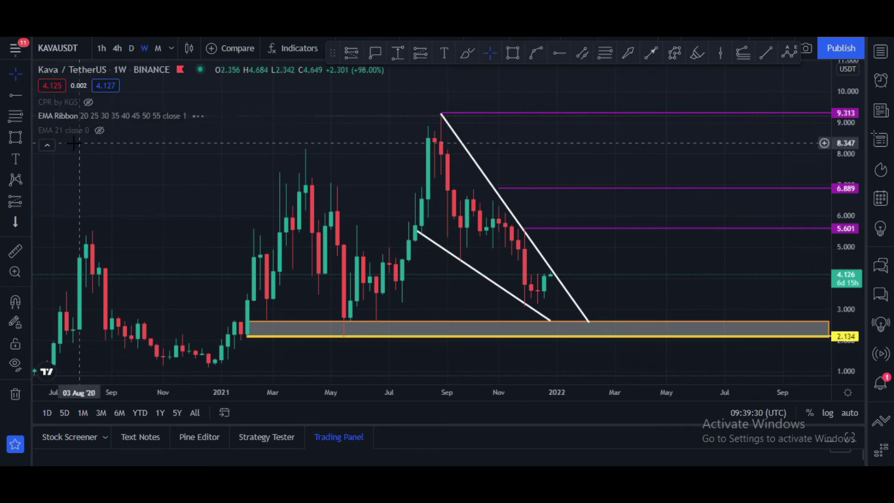
Show the EMA Ribbon and measure the July 2021 and January 2021 rallies
click(197, 116)
click(47, 145)
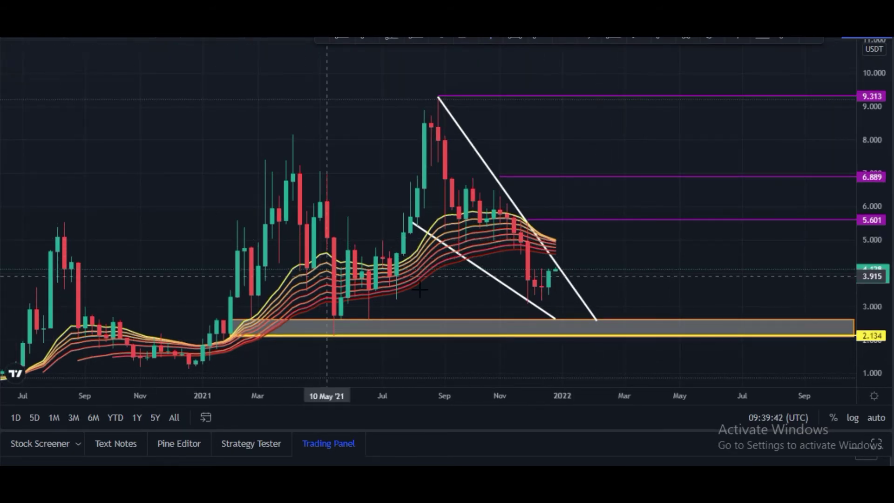
shift+click(396, 263)
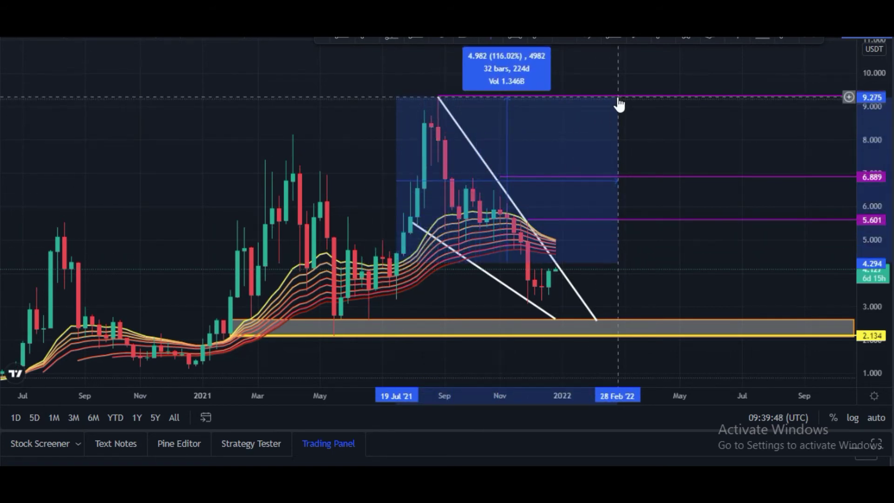
click(689, 124)
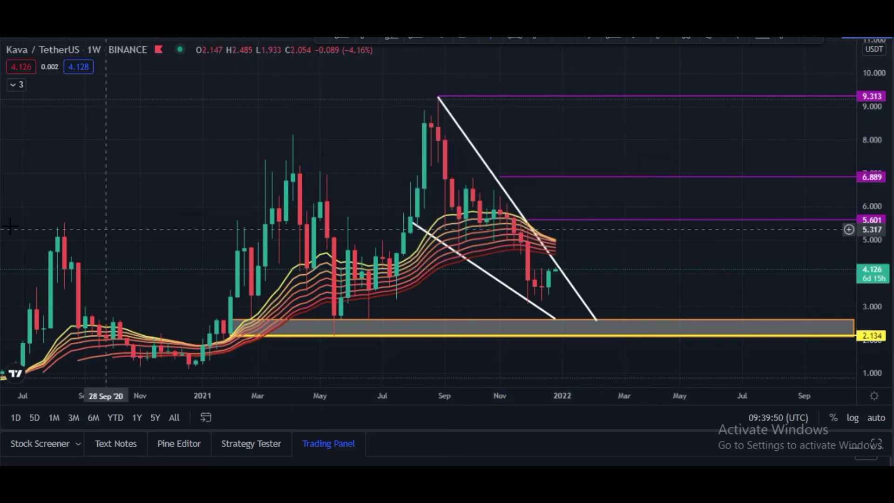
click(209, 344)
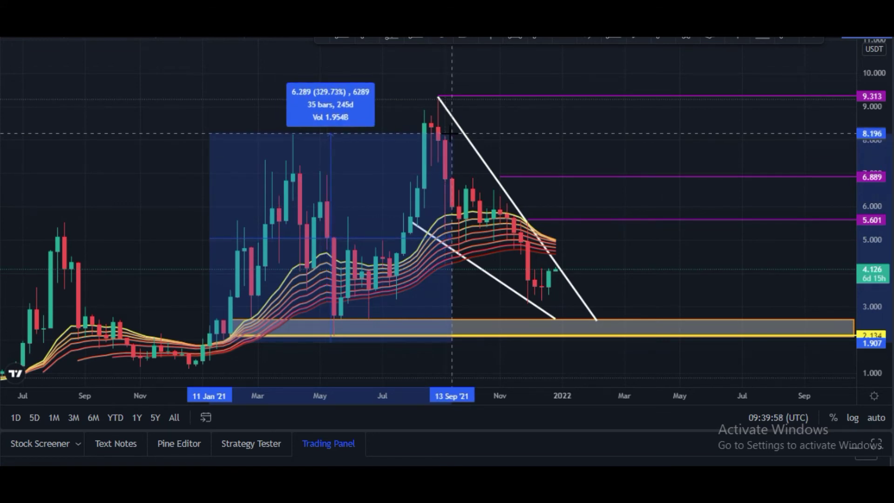
click(623, 181)
click(622, 179)
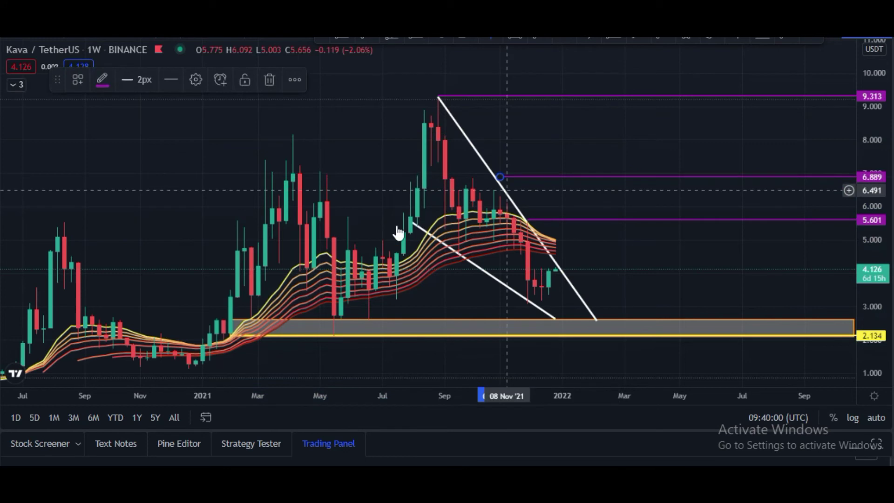
click(567, 244)
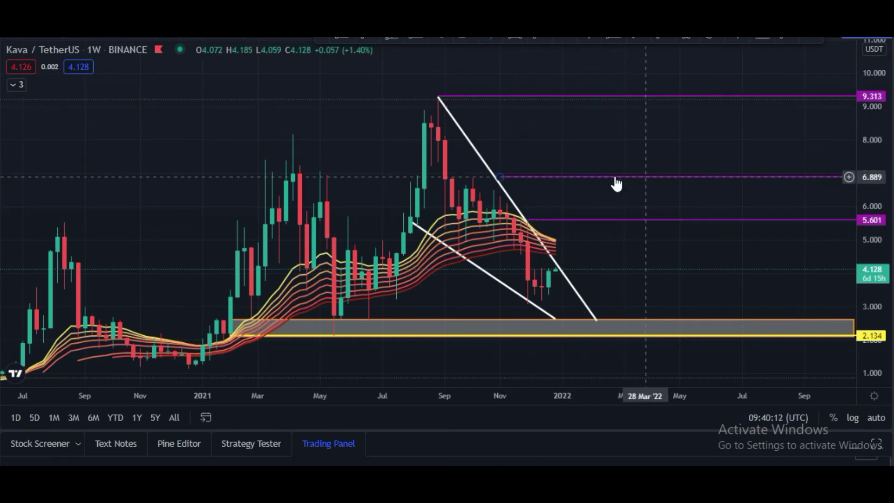
Hide the EMA Ribbon and show the EMA 21 line instead
click(17, 84)
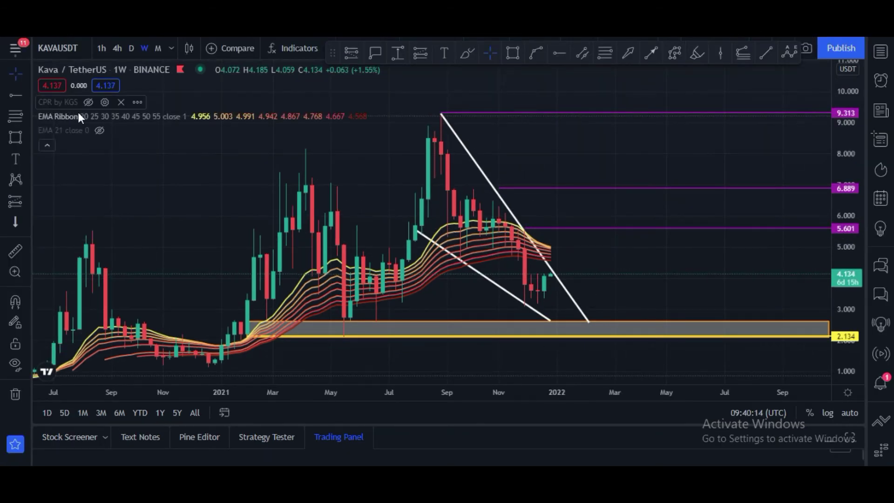
click(197, 117)
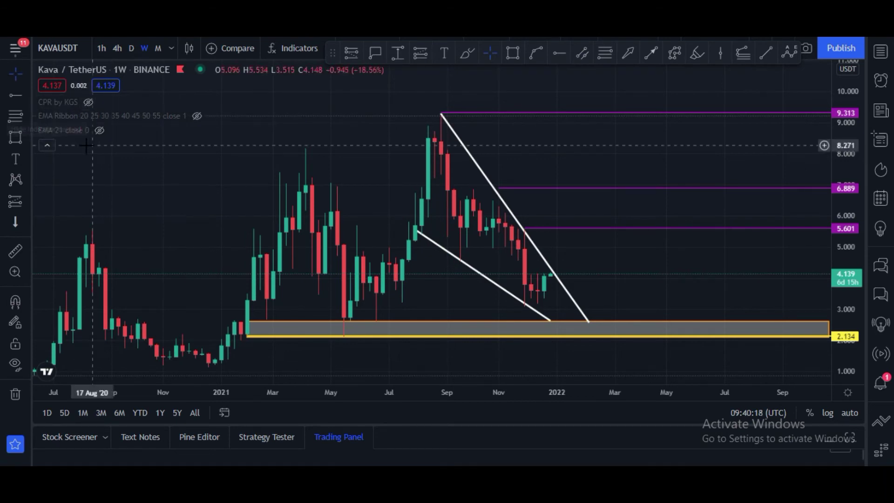
click(99, 131)
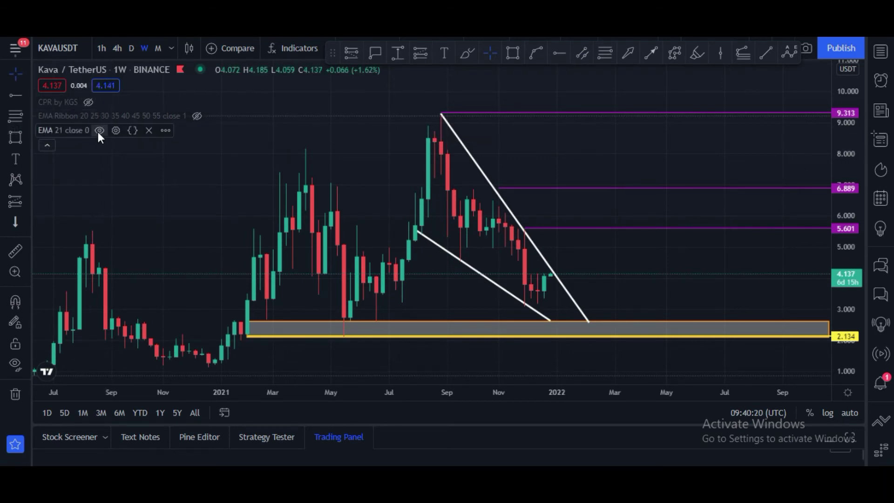
click(48, 147)
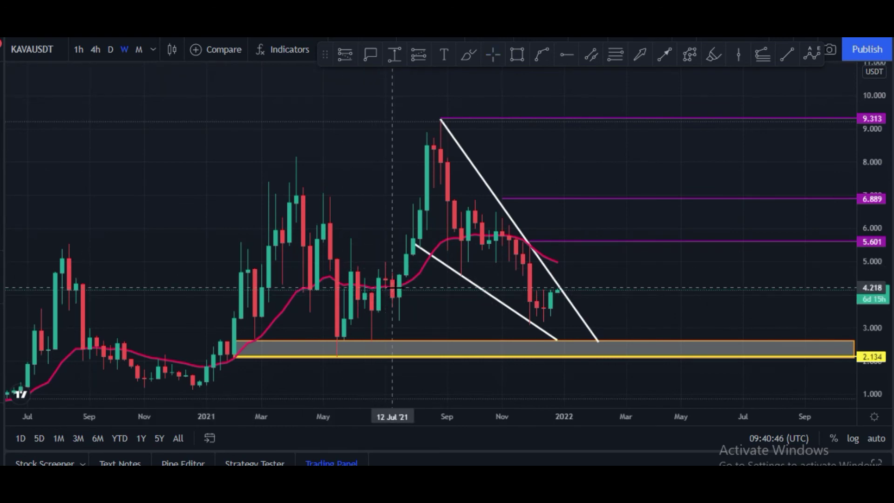
Measure the late-July 2021 rise and the January-to-September 2021 rally
shift+click(405, 284)
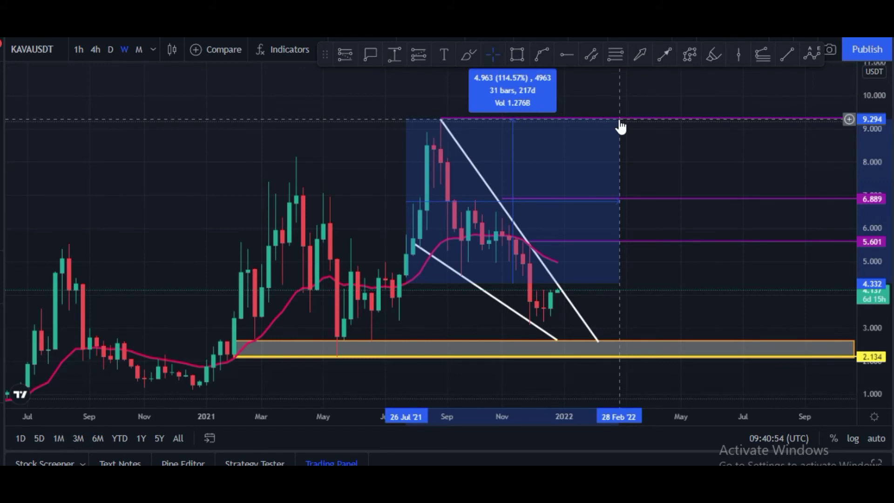
click(656, 139)
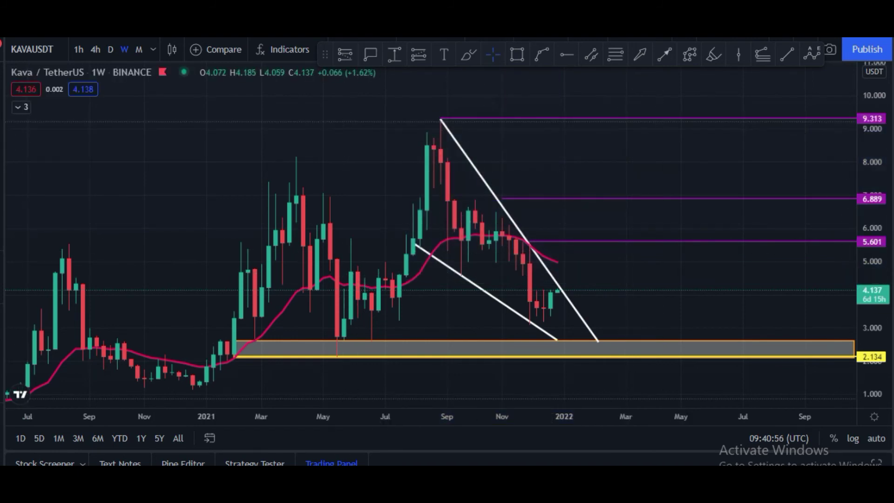
shift+click(206, 365)
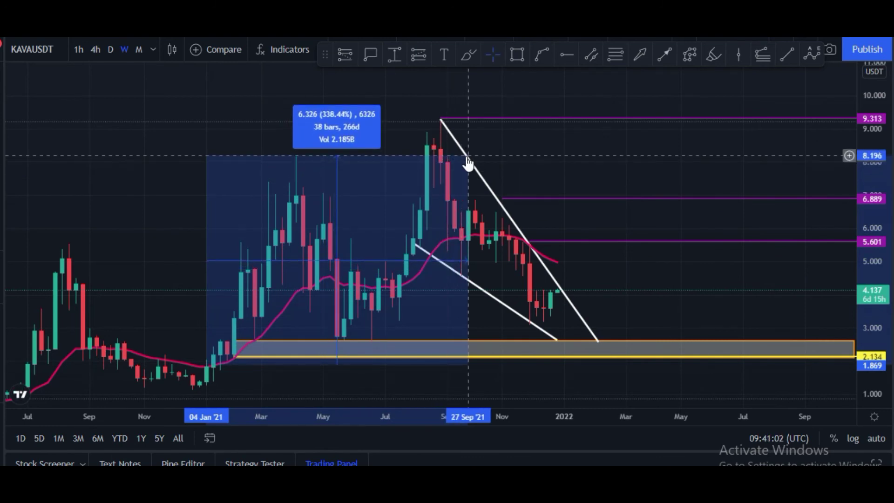
click(468, 158)
click(554, 168)
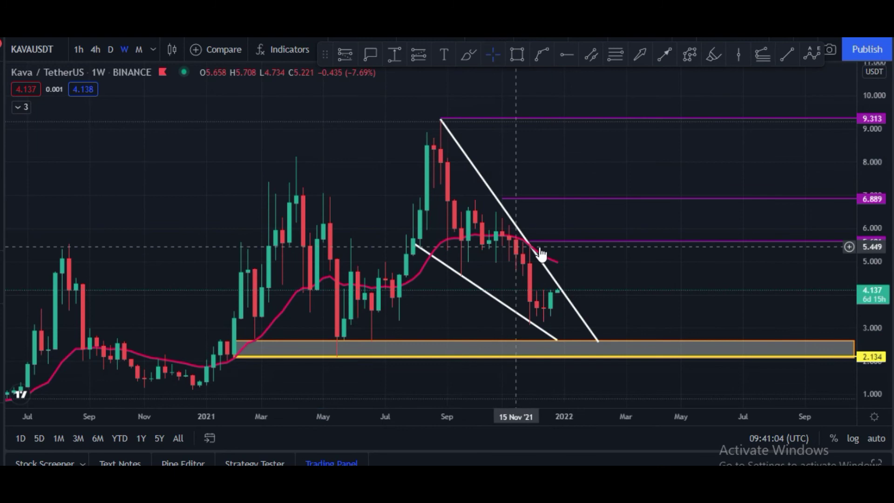
click(543, 263)
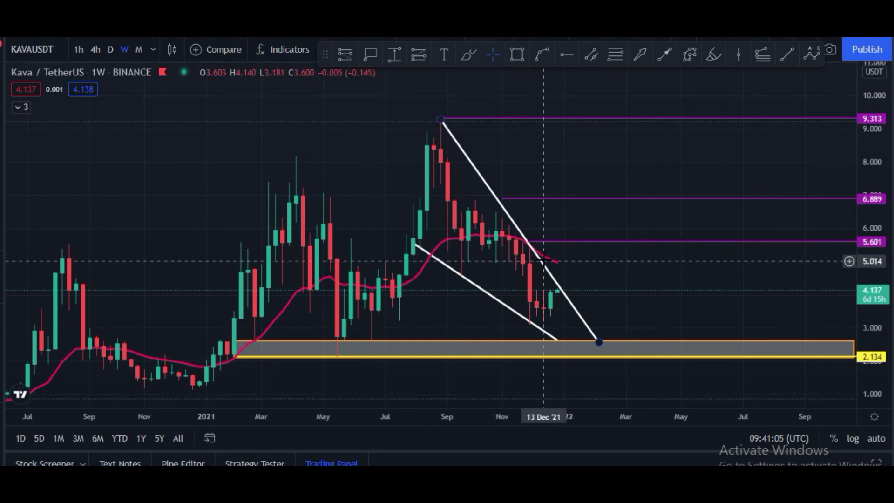
Hide the EMA 21 line and collapse the indicator legend
click(21, 107)
click(76, 137)
click(20, 154)
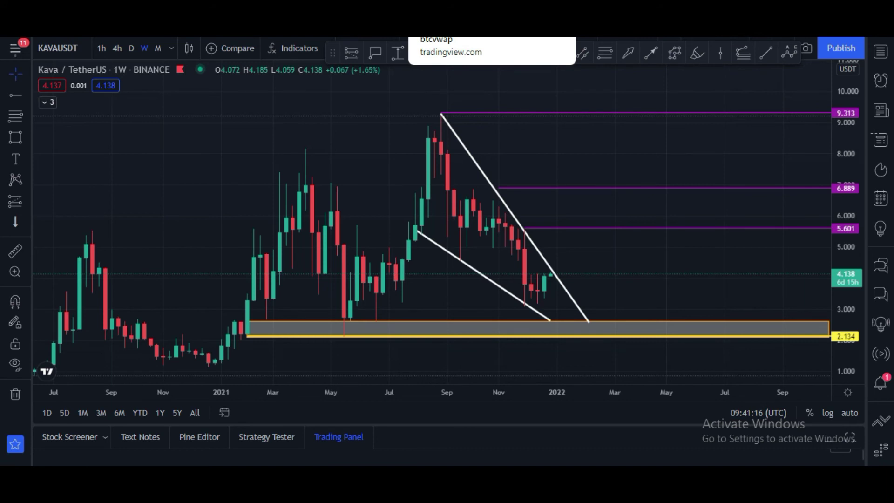
On the KAVAUSD daily chart, delete the Fib retracement, show CPR by KGS, and rescale the price axis
key(ctrl+Tab)
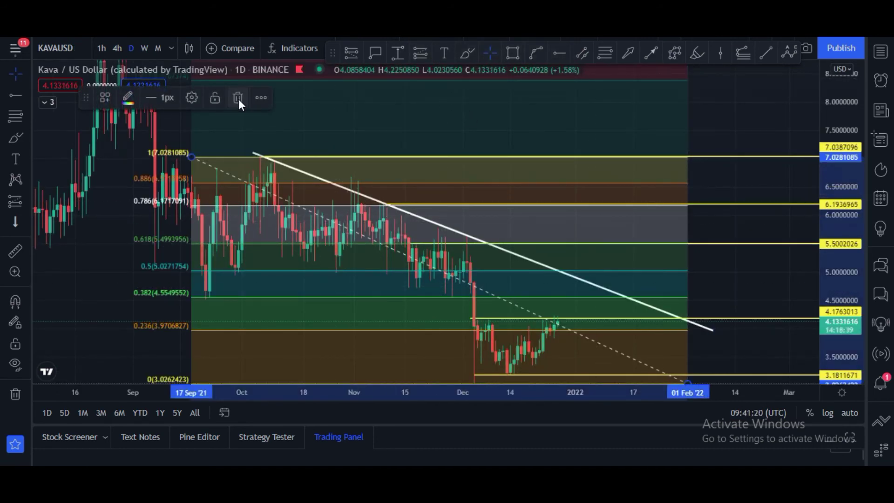
click(239, 98)
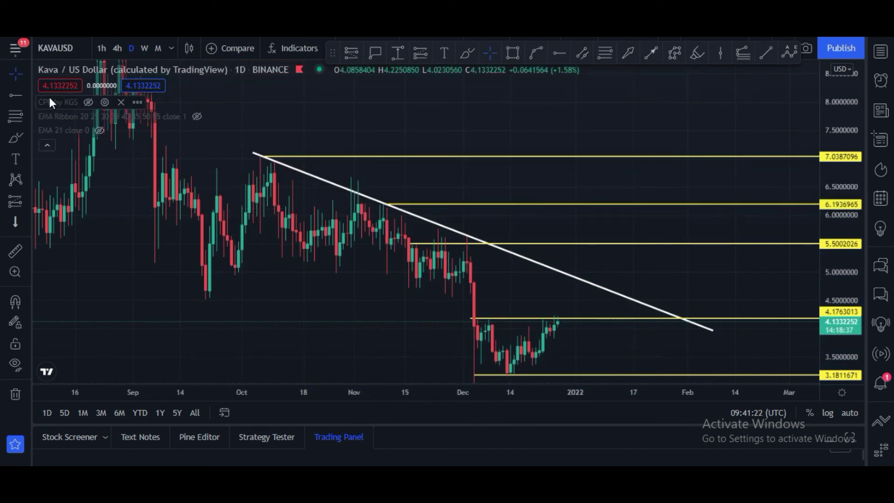
click(84, 102)
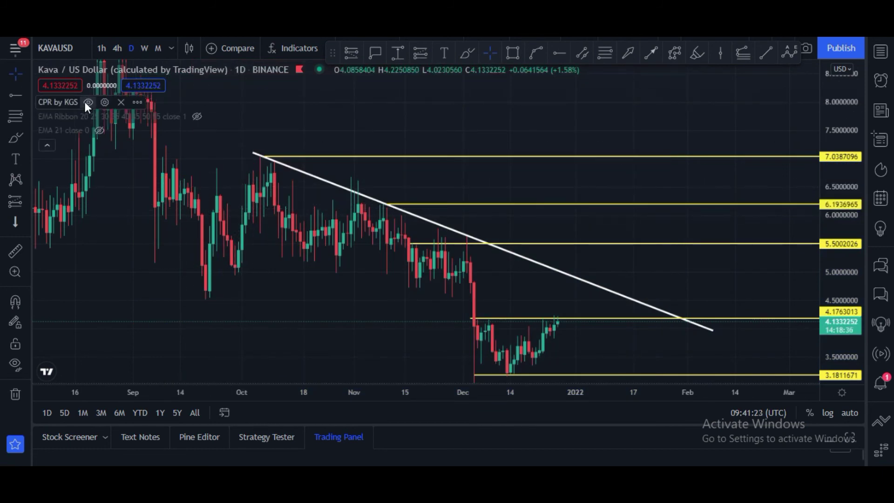
click(48, 145)
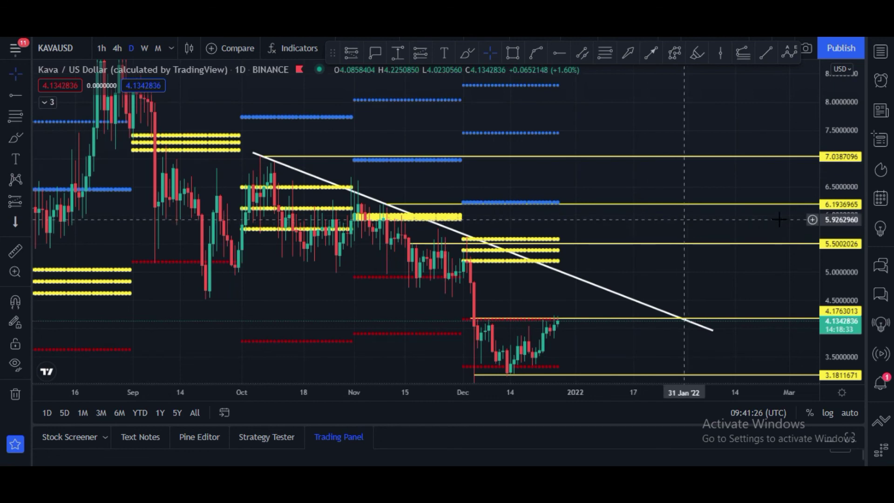
drag(849, 241, 848, 265)
drag(731, 273, 605, 279)
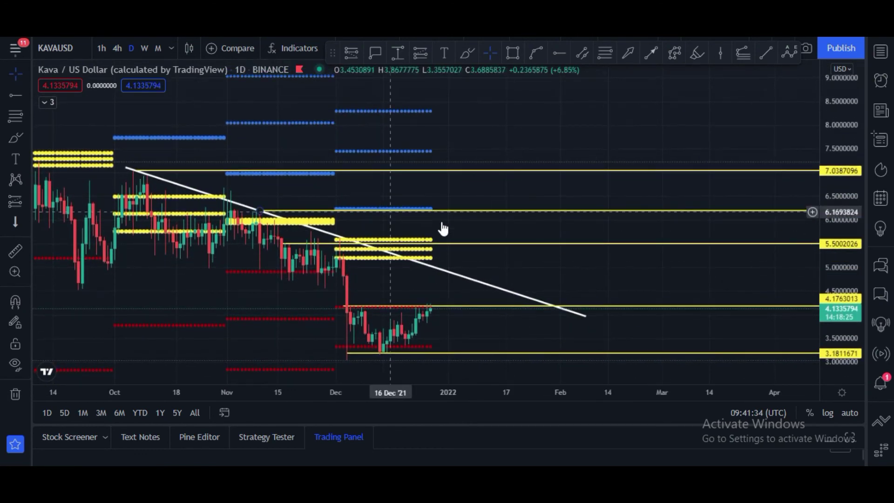